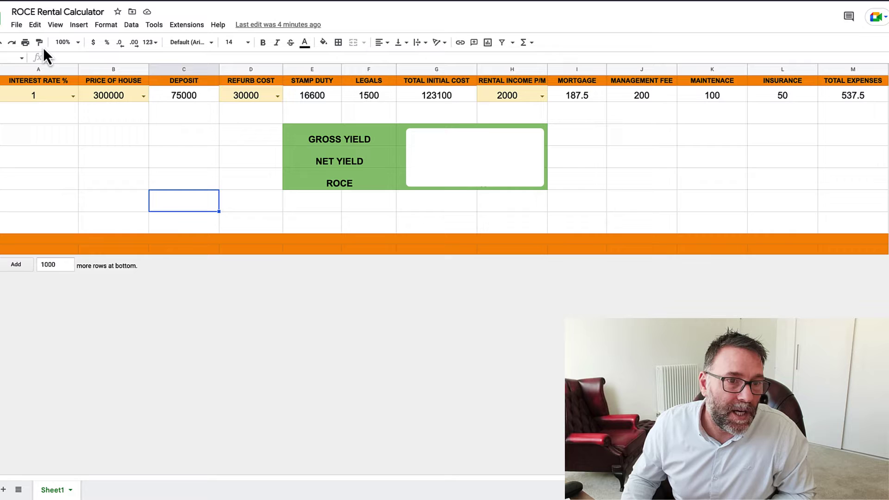
Keep the interest rate at 1 and set the house price in B2 to 200000.
{"action": "left_click", "coordinate": [74, 97]}
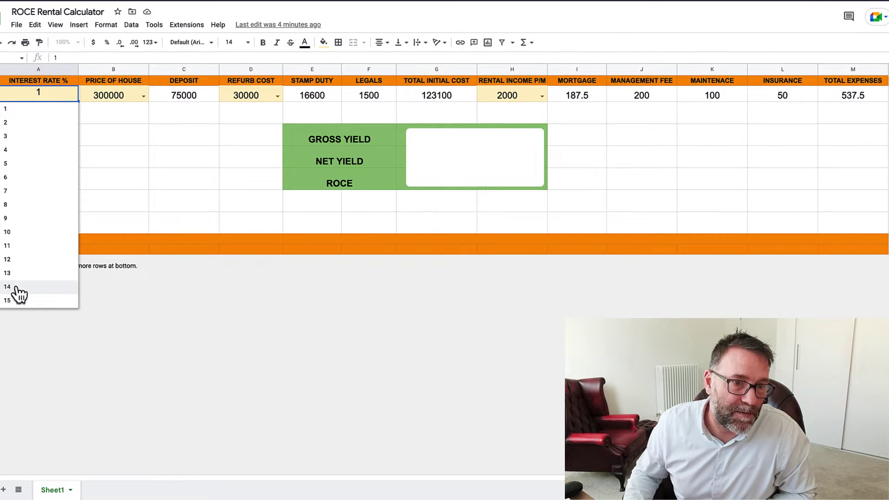
{"action": "left_click", "coordinate": [16, 111]}
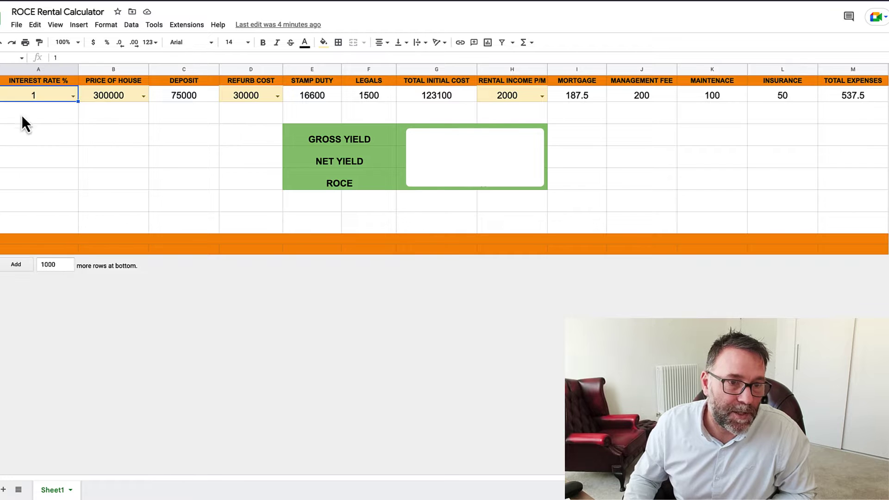
{"action": "left_click", "coordinate": [145, 96]}
{"action": "scroll", "coordinate": [109, 231], "scroll_direction": "down", "scroll_amount": 1}
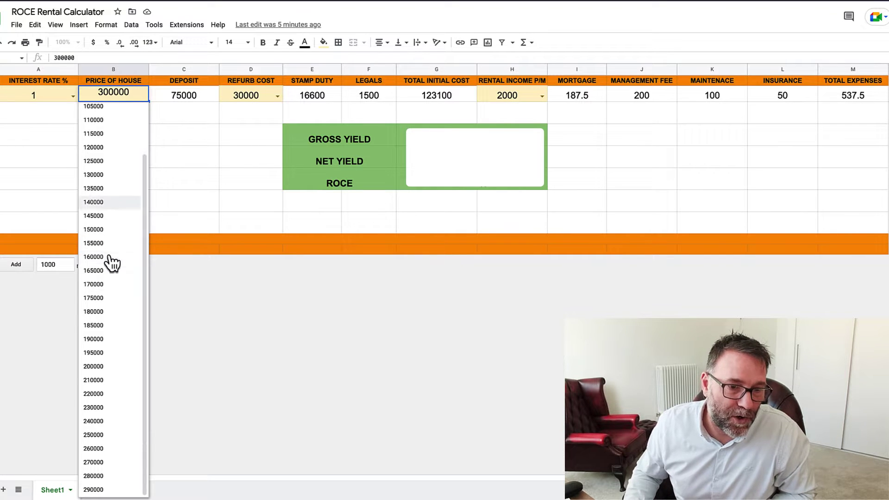
{"action": "left_click", "coordinate": [94, 366]}
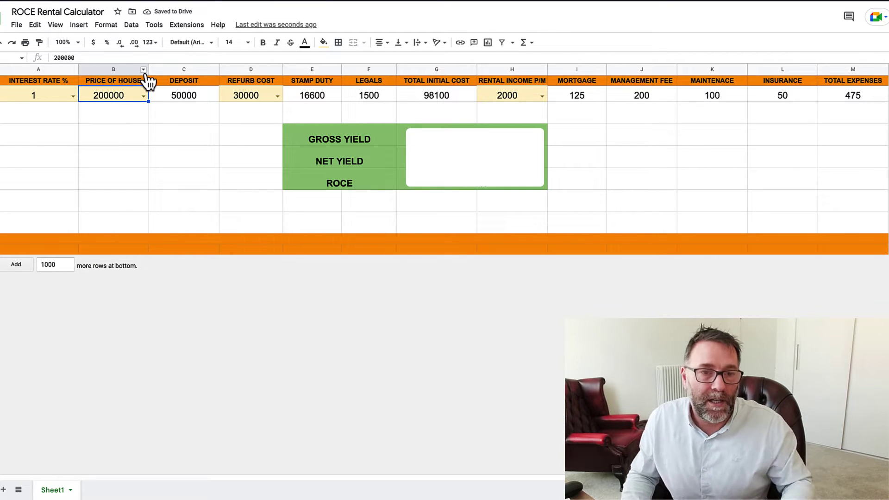
Inspect the deposit formula, then set the refurb cost in D2 to 25000.
{"action": "left_click", "coordinate": [182, 96]}
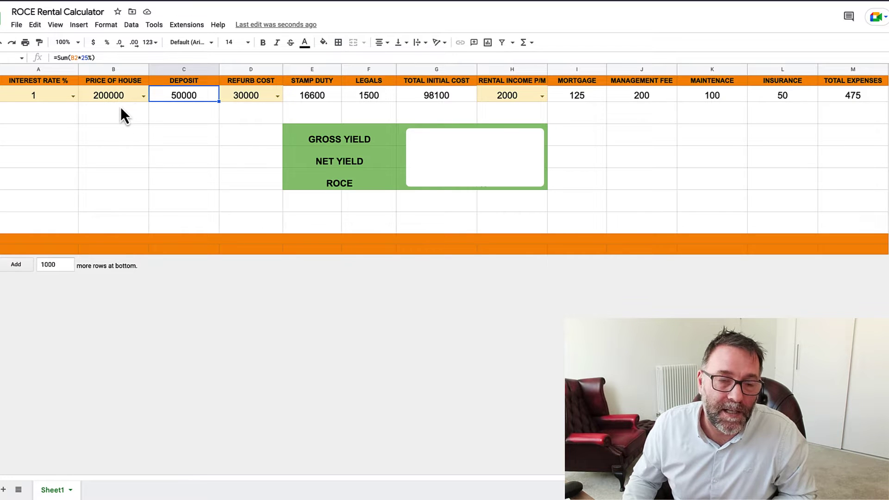
{"action": "left_click", "coordinate": [185, 115]}
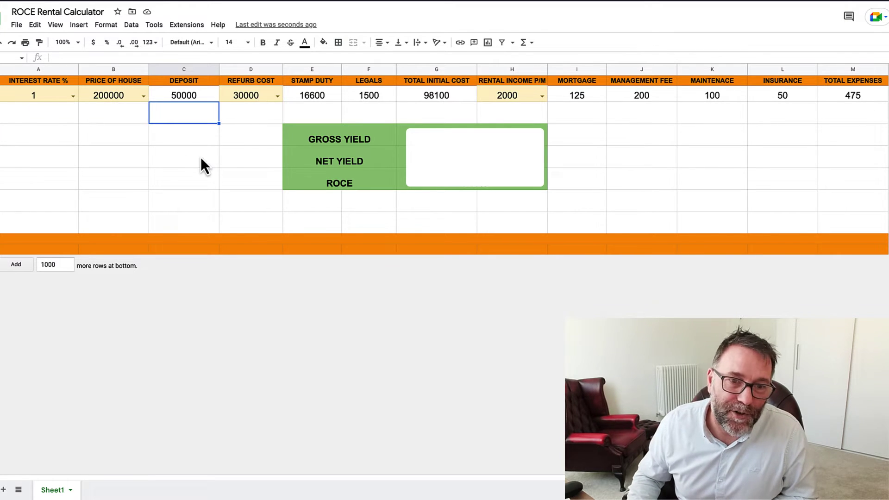
{"action": "double_click", "coordinate": [277, 98]}
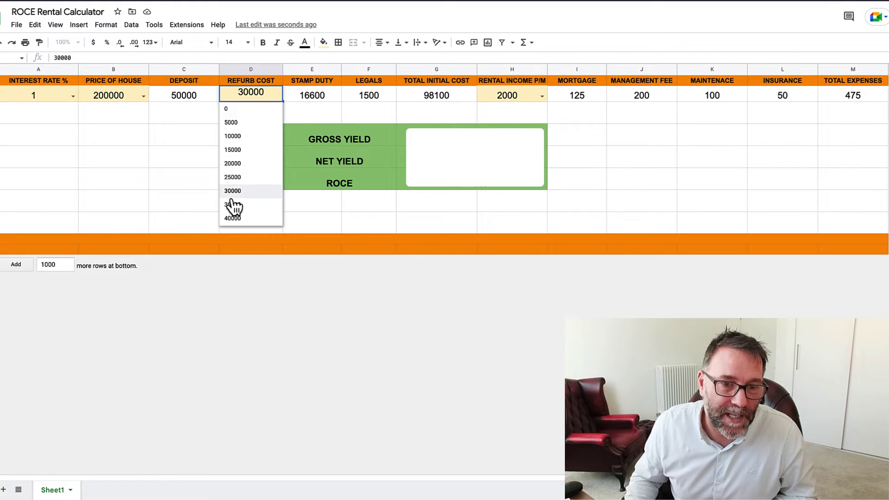
{"action": "left_click", "coordinate": [234, 177]}
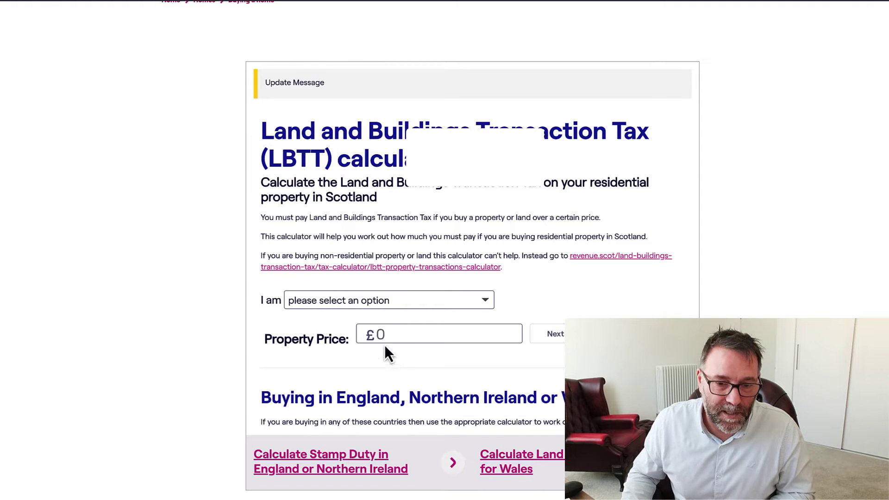
Calculate LBTT on a £200,000 additional property or second home, giving £9,100 tax.
{"action": "left_click", "coordinate": [365, 333]}
{"action": "type", "text": "2000000"}
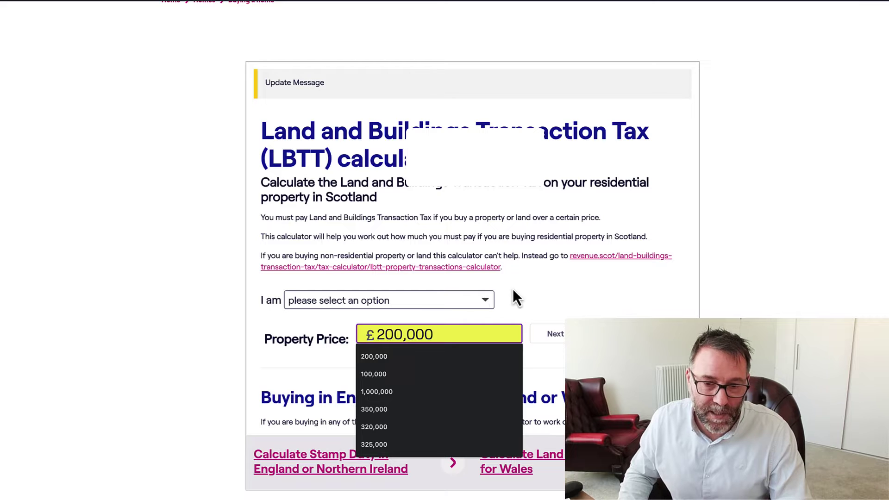
{"action": "left_click", "coordinate": [431, 301]}
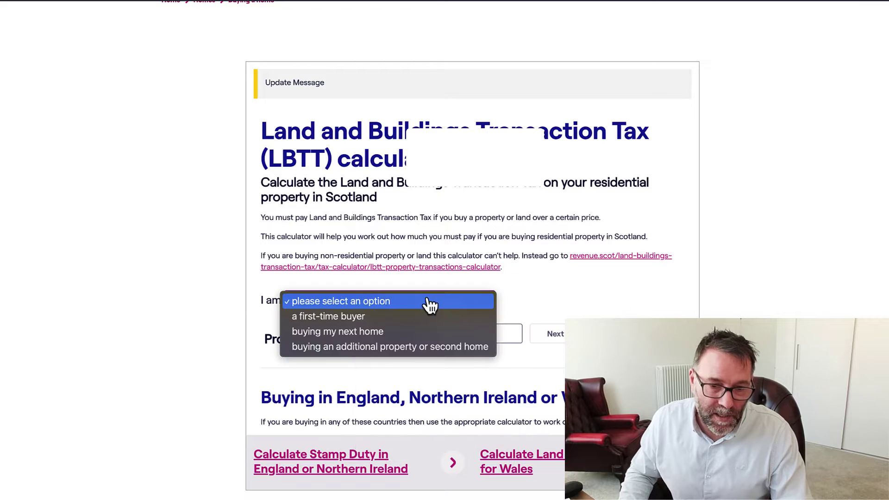
{"action": "left_click", "coordinate": [361, 347]}
{"action": "scroll", "coordinate": [604, 296], "scroll_direction": "down", "scroll_amount": 3}
{"action": "left_click", "coordinate": [553, 163]}
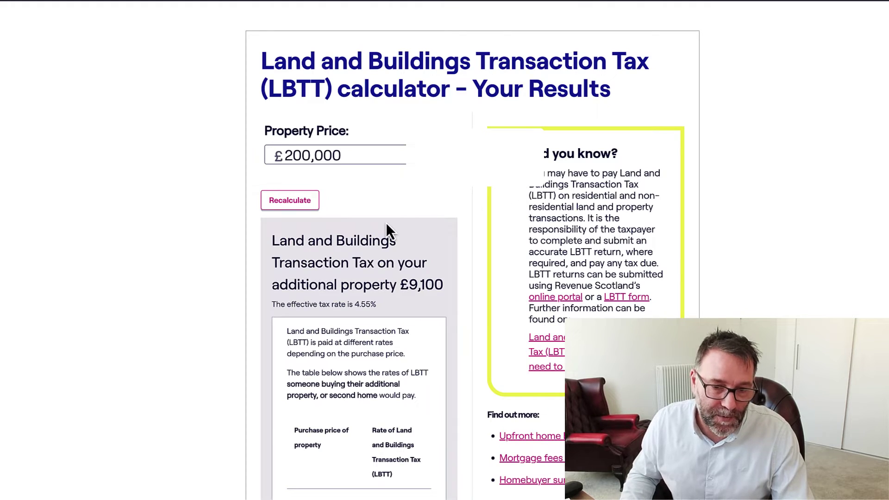
{"action": "scroll", "coordinate": [385, 222], "scroll_direction": "down", "scroll_amount": 1}
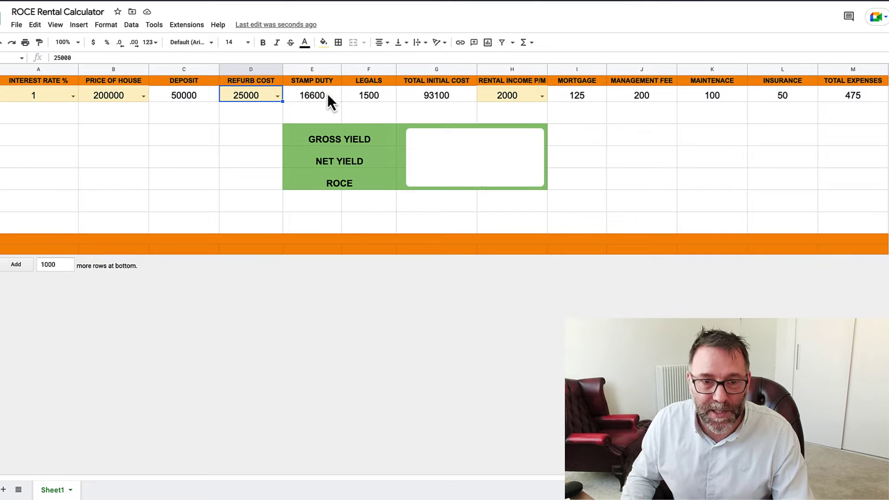
Enter 9100 as the stamp duty in E2.
{"action": "left_click", "coordinate": [326, 94]}
{"action": "type", "text": "9100"}
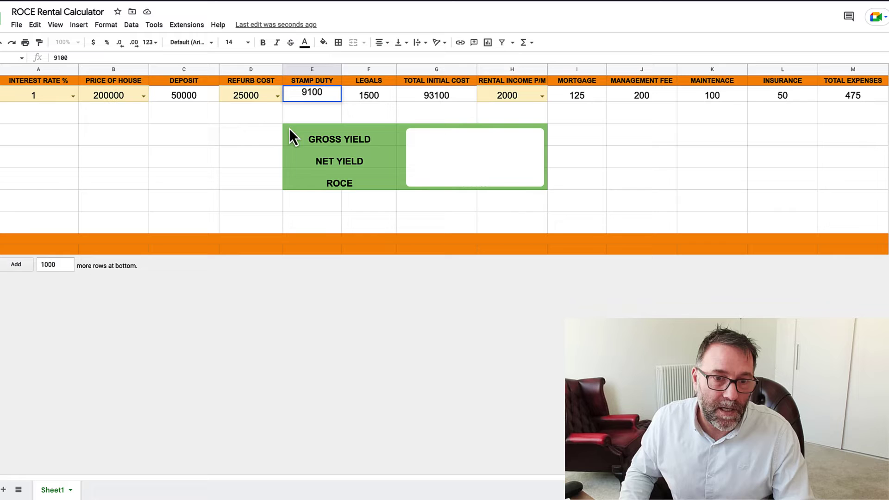
{"action": "left_click", "coordinate": [228, 140]}
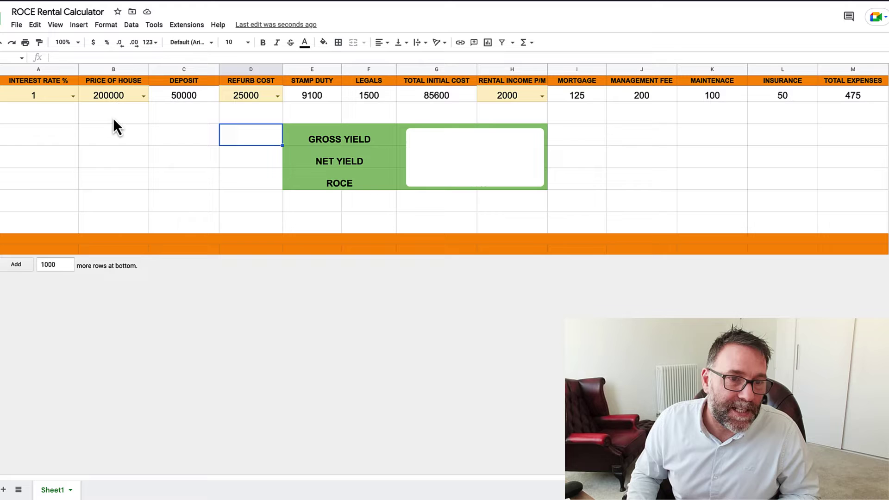
Enter 1600 as the monthly rental income in H2.
{"action": "left_click", "coordinate": [513, 98]}
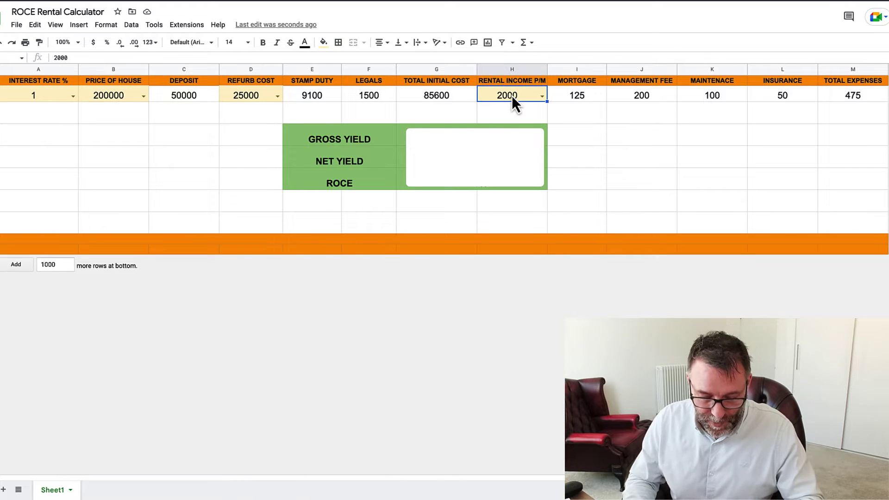
{"action": "type", "text": "1600"}
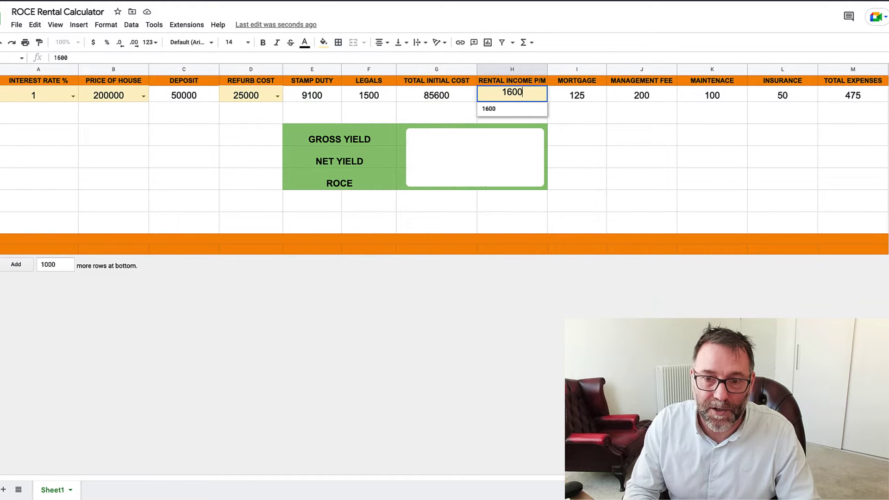
{"action": "left_click", "coordinate": [599, 139]}
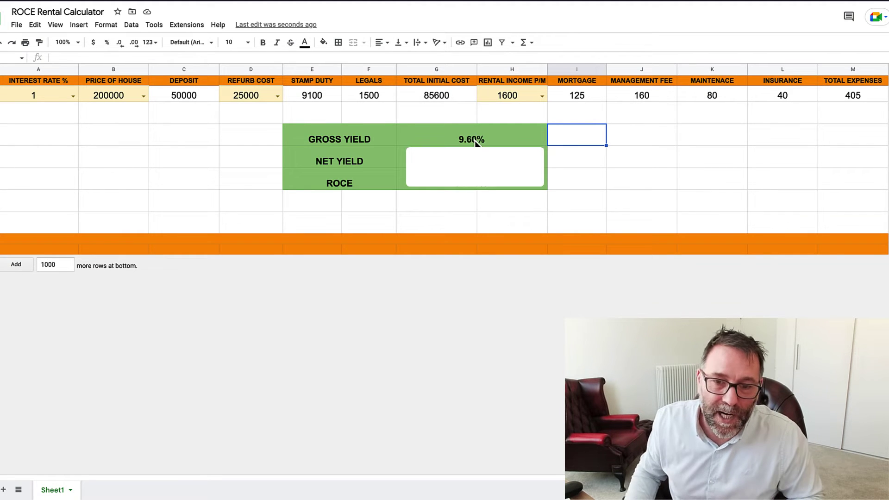
Remove the white cover box over G3 to show the 9.60% gross yield.
{"action": "left_click", "coordinate": [437, 249]}
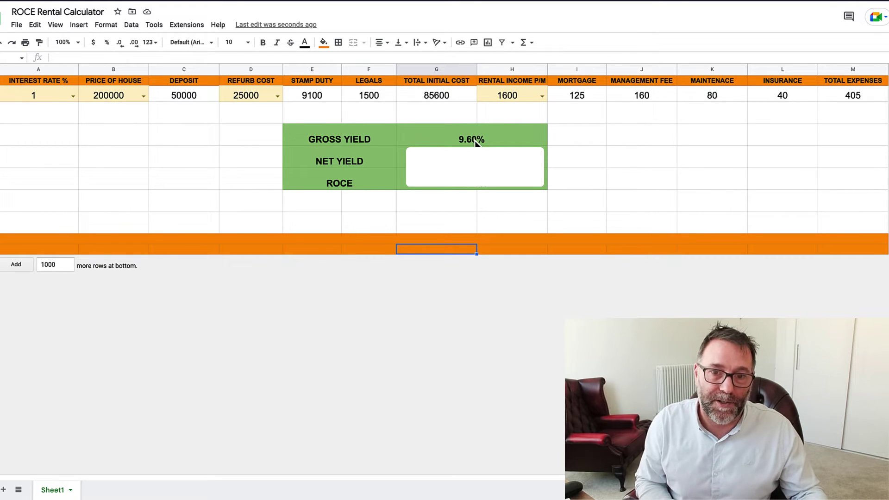
{"action": "left_click", "coordinate": [472, 158]}
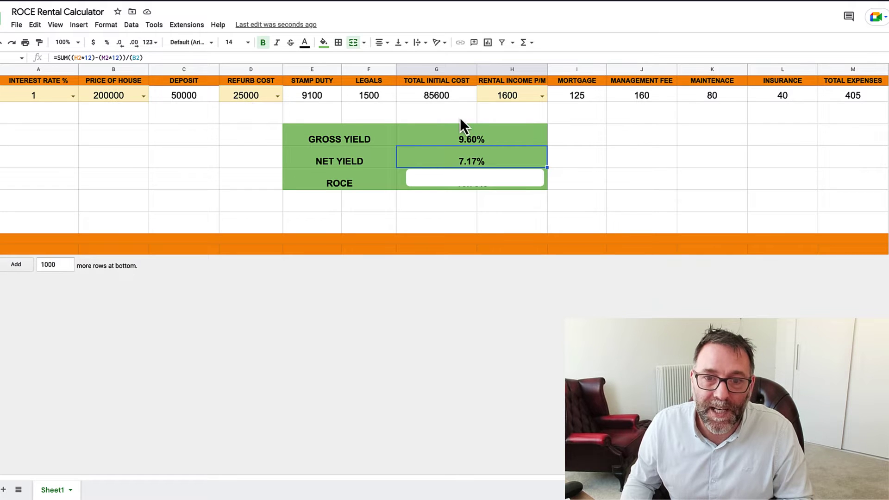
{"action": "left_click", "coordinate": [443, 96]}
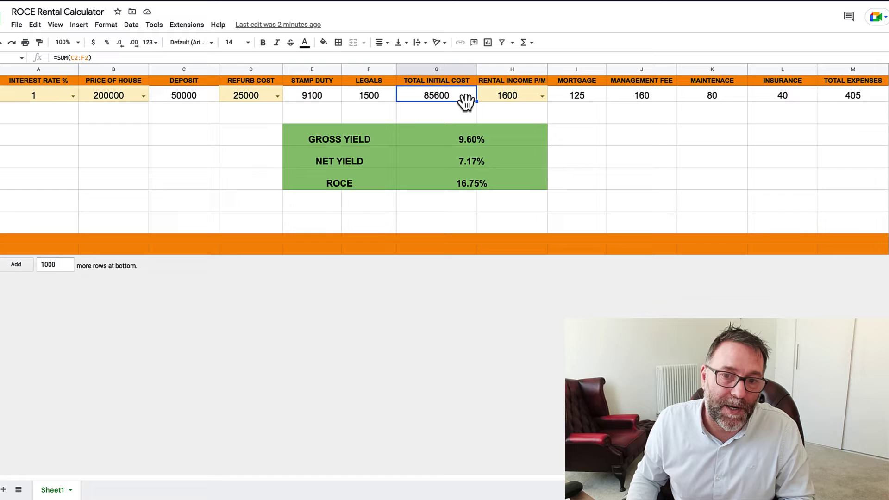
{"action": "left_click", "coordinate": [471, 185]}
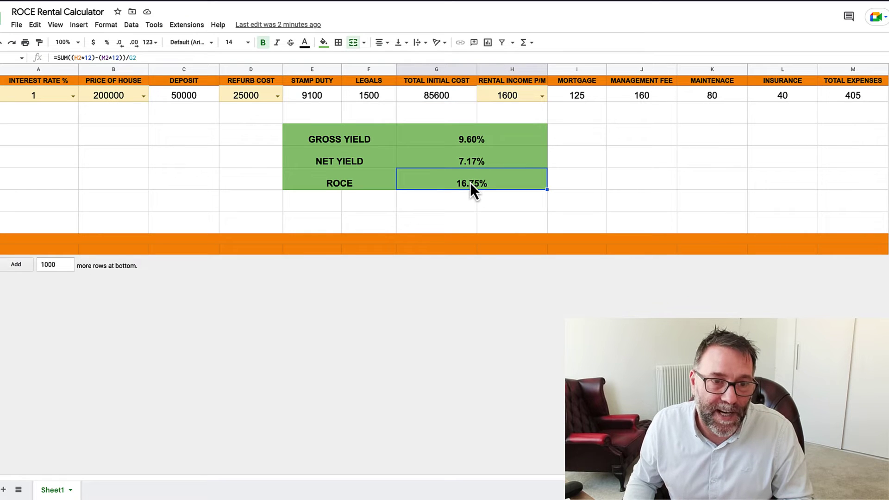
{"action": "left_click", "coordinate": [446, 209]}
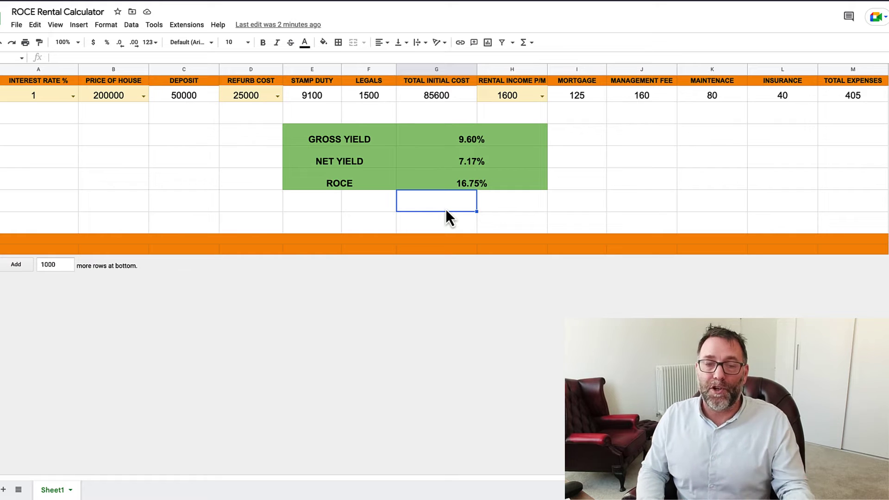
{"action": "left_click", "coordinate": [432, 182]}
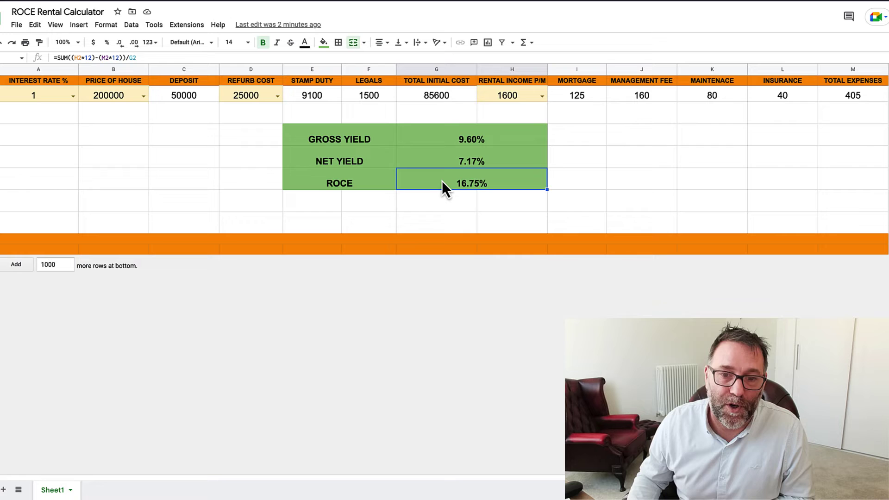
Step the A2 interest rate through 2, 4, 1, 4 and finally 5.
{"action": "left_click", "coordinate": [73, 97]}
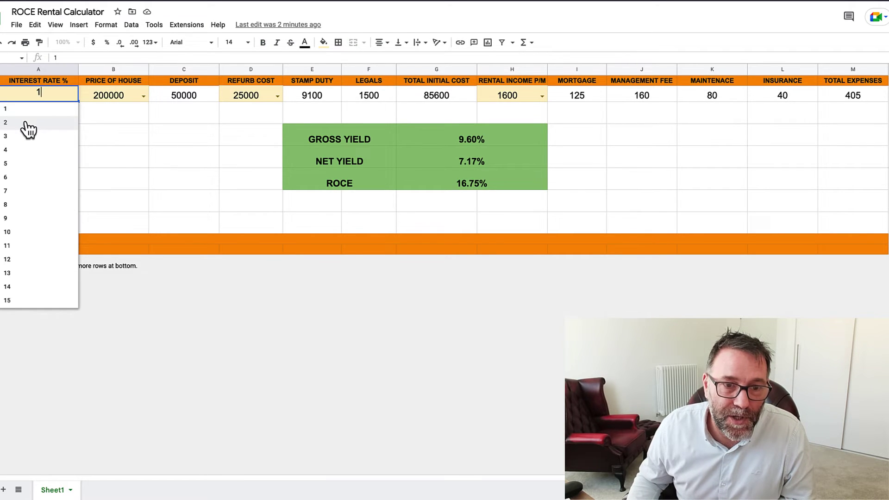
{"action": "left_click", "coordinate": [28, 124]}
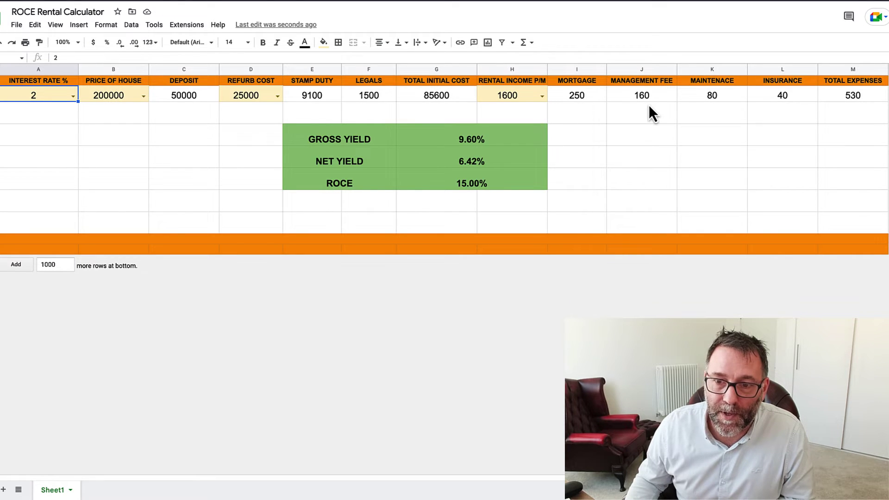
{"action": "left_click", "coordinate": [73, 97]}
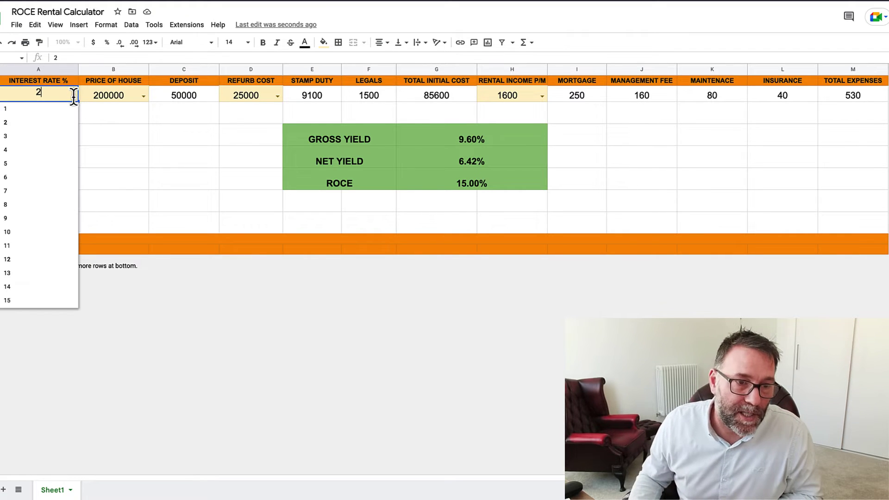
{"action": "left_click", "coordinate": [21, 152]}
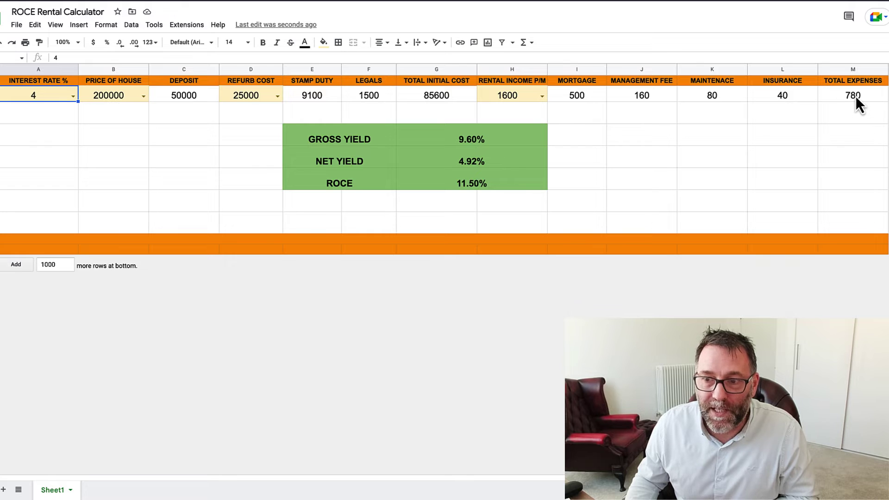
{"action": "left_click", "coordinate": [73, 98]}
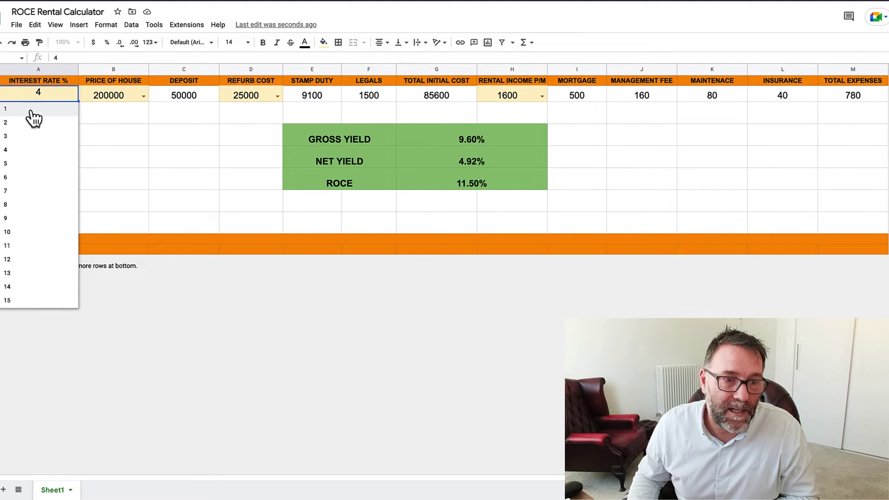
{"action": "left_click", "coordinate": [31, 110]}
{"action": "left_click", "coordinate": [73, 97]}
{"action": "left_click", "coordinate": [29, 150]}
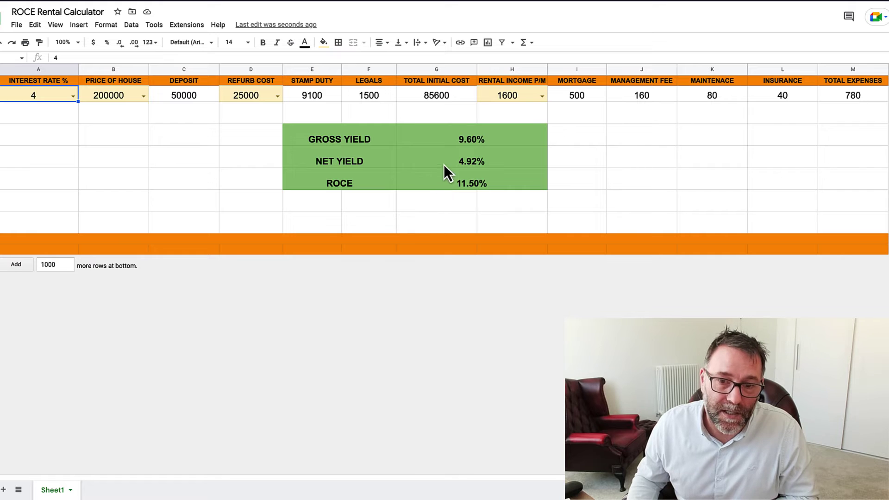
{"action": "left_click", "coordinate": [73, 95]}
{"action": "left_click", "coordinate": [33, 163]}
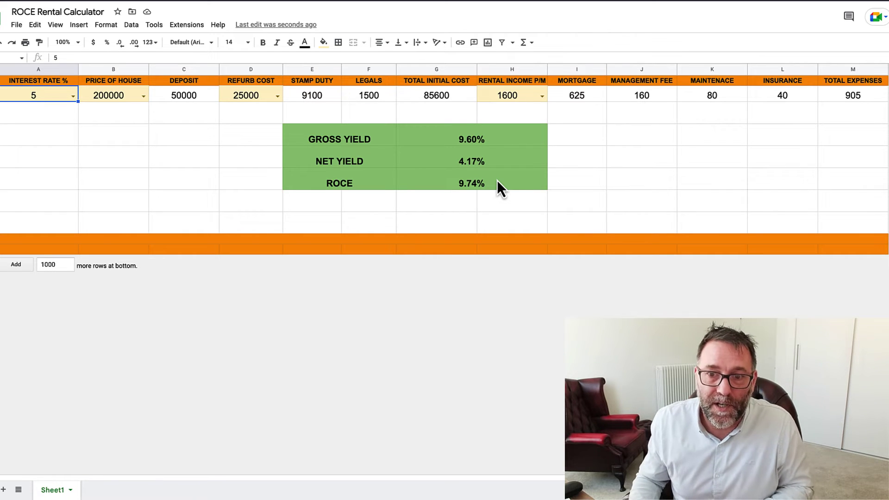
Pick interest rates 6, 7, 8 and then 9 in turn from the A2 dropdown.
{"action": "left_click", "coordinate": [74, 97]}
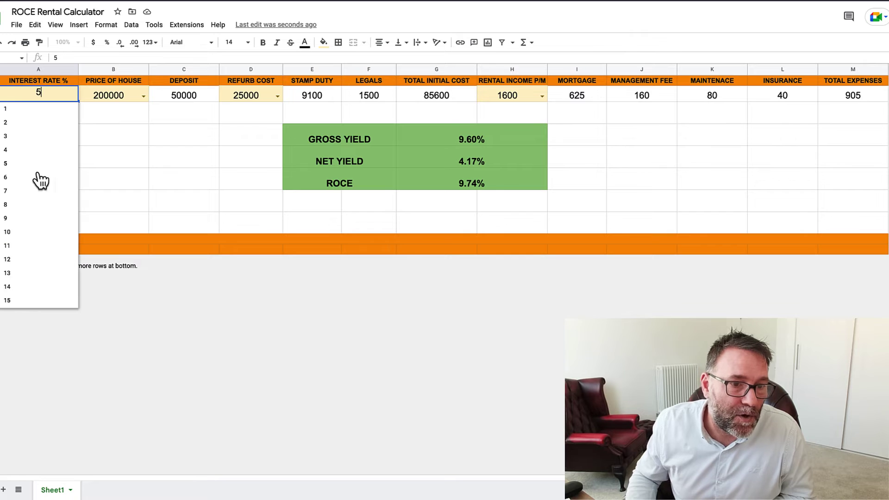
{"action": "left_click", "coordinate": [26, 182]}
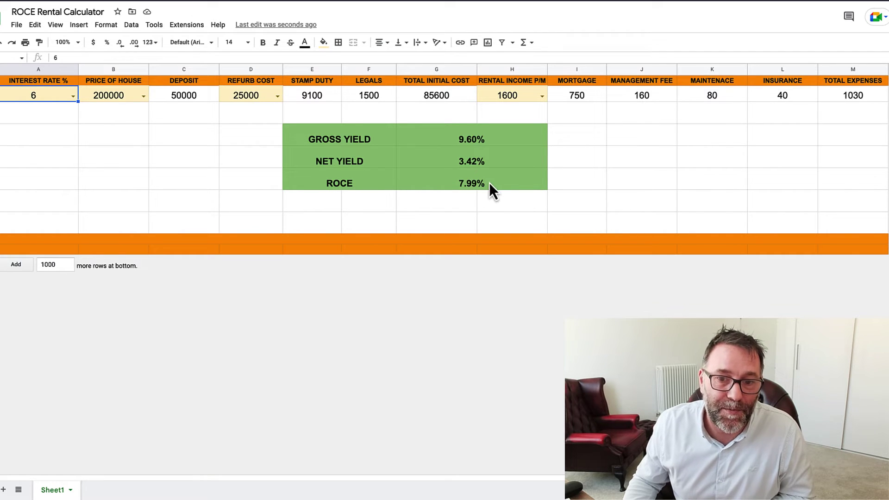
{"action": "left_click", "coordinate": [73, 95]}
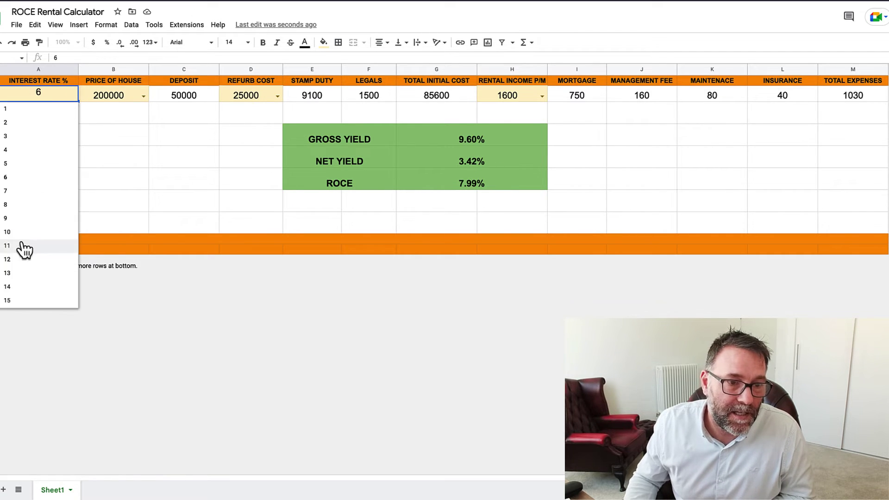
{"action": "left_click", "coordinate": [23, 191]}
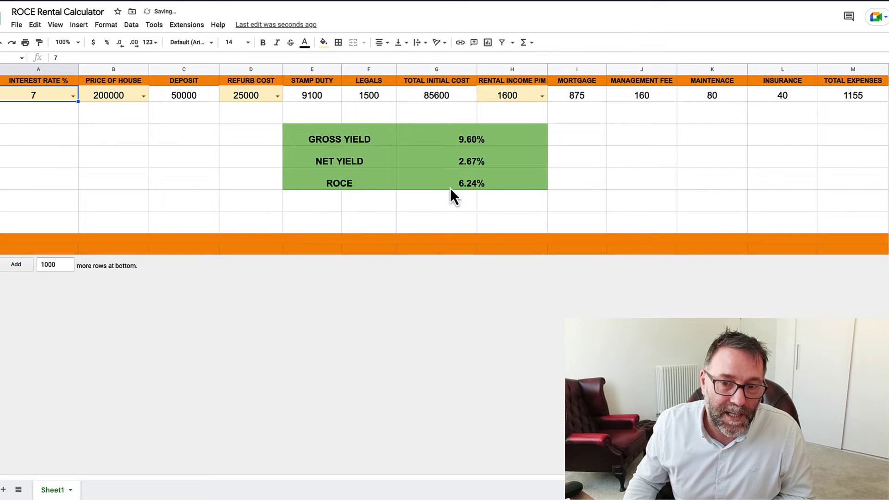
{"action": "left_click", "coordinate": [73, 96]}
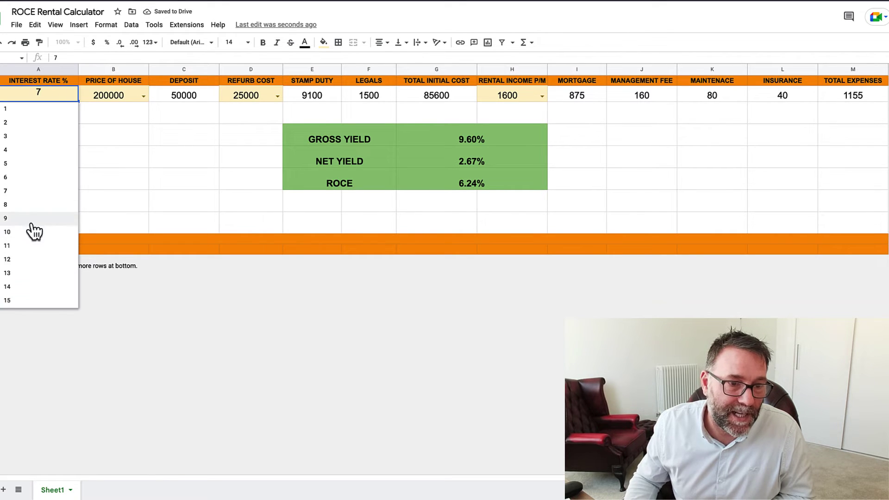
{"action": "left_click", "coordinate": [30, 204]}
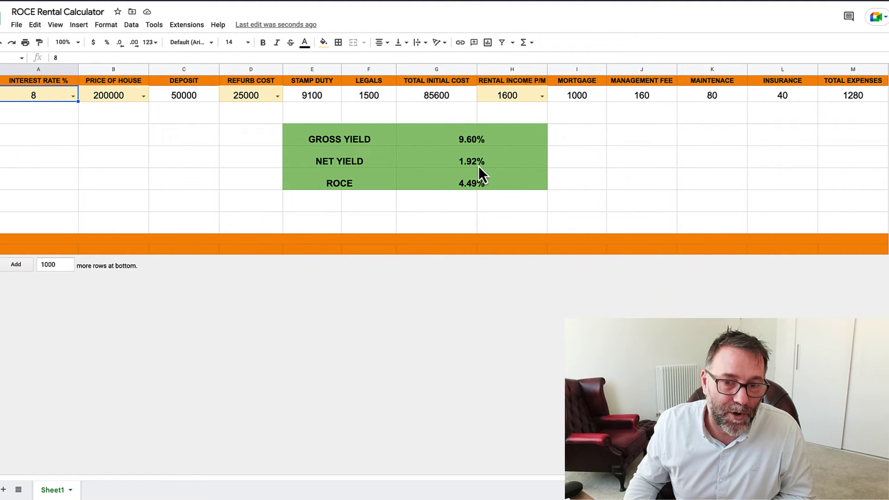
{"action": "left_click", "coordinate": [73, 96]}
{"action": "left_click", "coordinate": [27, 219]}
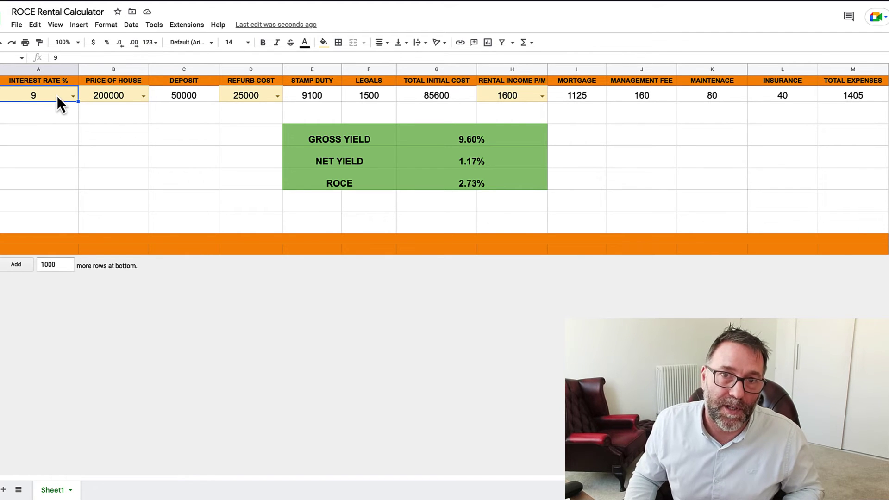
Choose 10 from the A2 interest rate dropdown, raising the mortgage to 1250.
{"action": "left_click", "coordinate": [72, 97]}
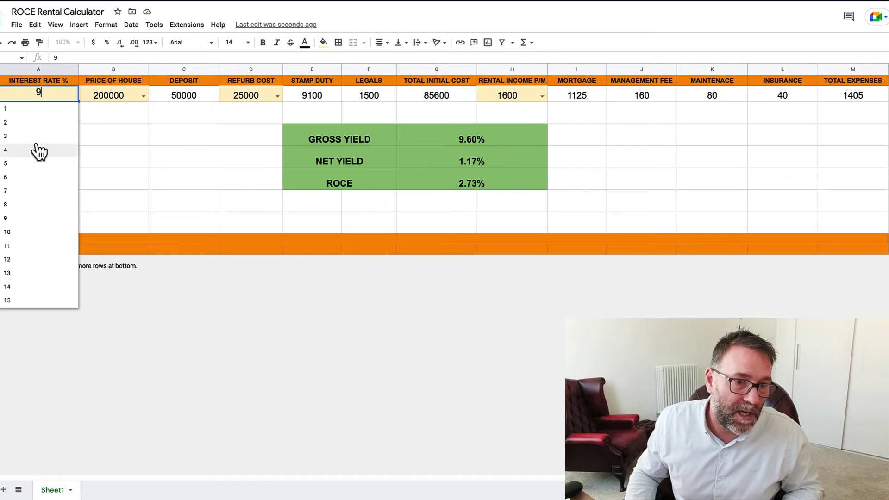
{"action": "left_click", "coordinate": [18, 232]}
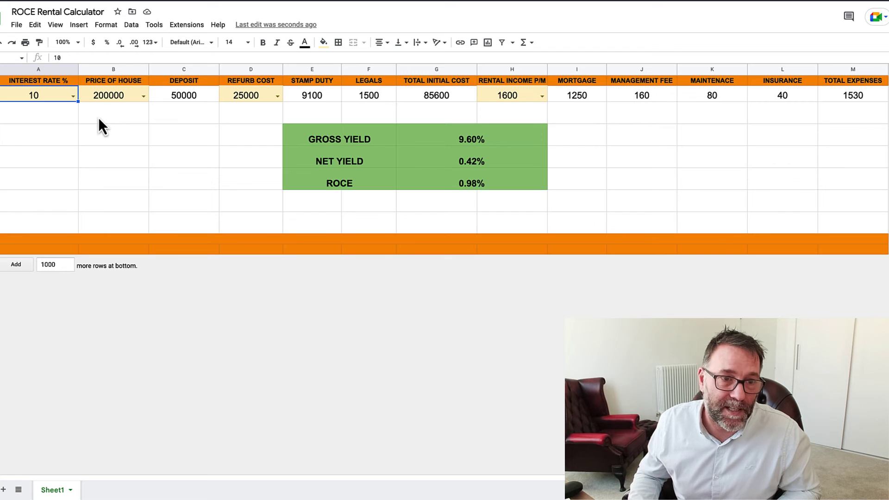
Select 8 in the A2 interest rate dropdown, bringing the mortgage back to 1000.
{"action": "left_click", "coordinate": [73, 96]}
{"action": "left_click", "coordinate": [35, 209]}
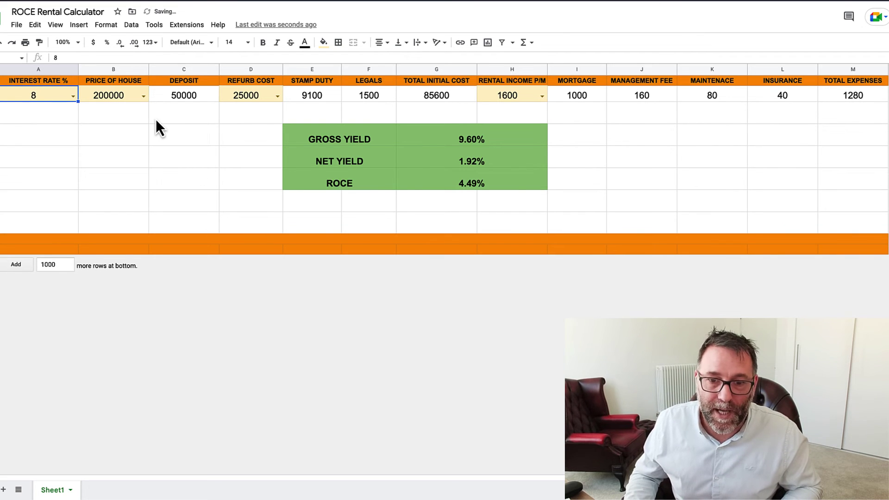